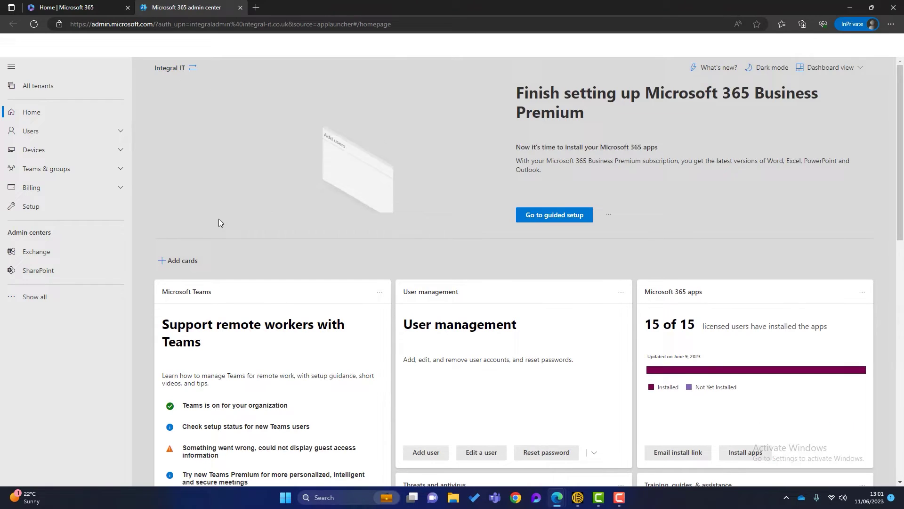
# Open Billing > Purchase services and apply Integral IT as the billing account
pyautogui.click(42, 297)
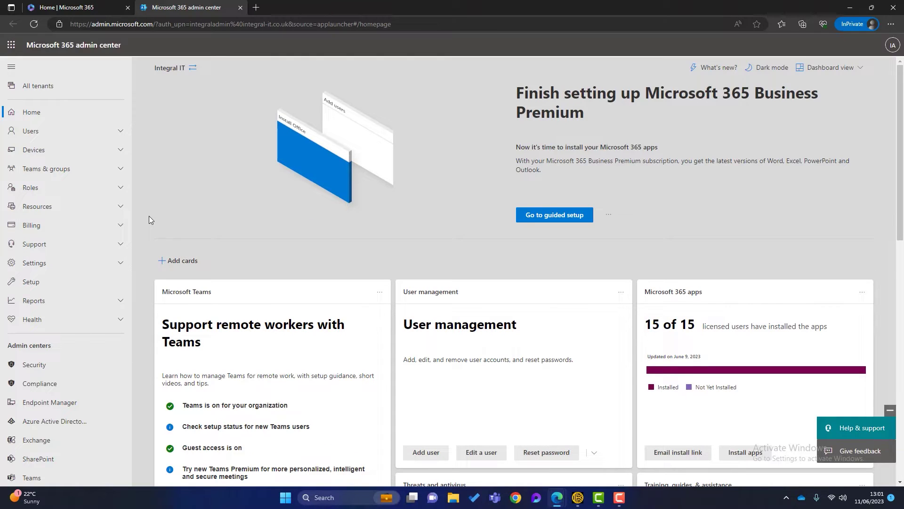
pyautogui.click(121, 229)
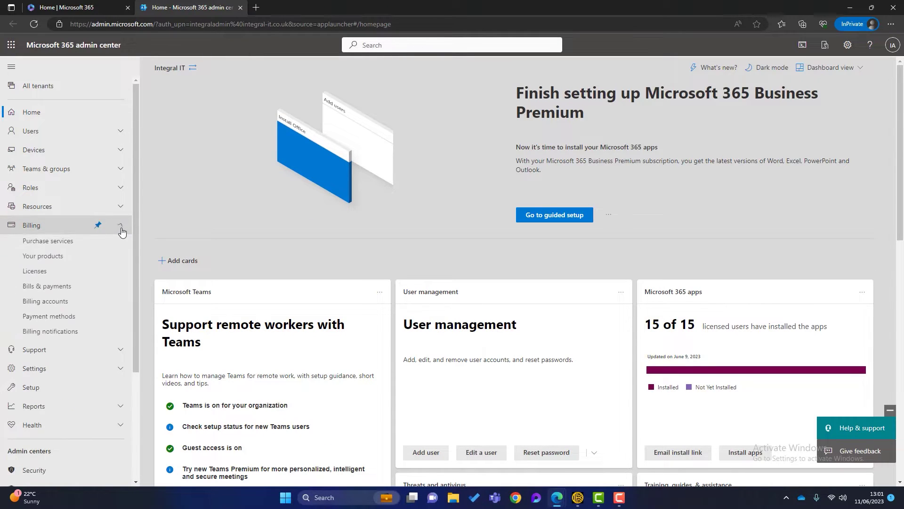
pyautogui.click(73, 247)
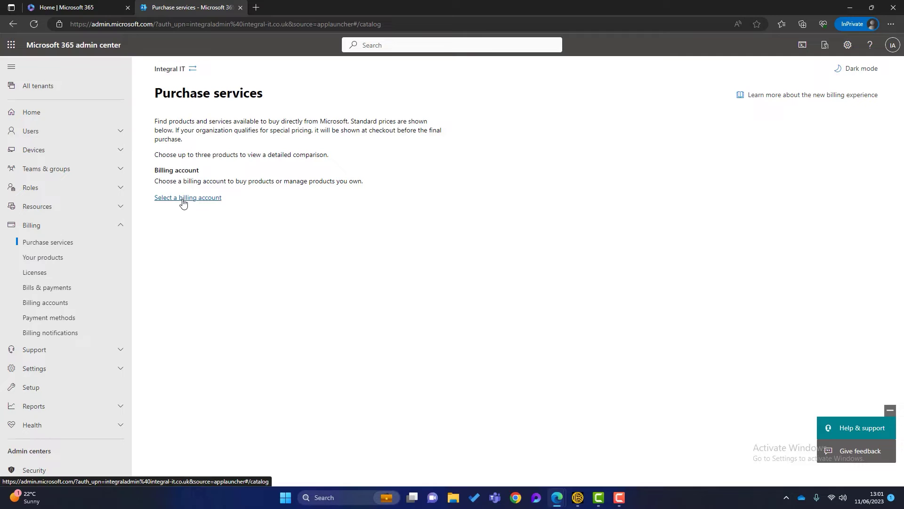
pyautogui.click(183, 198)
pyautogui.click(634, 259)
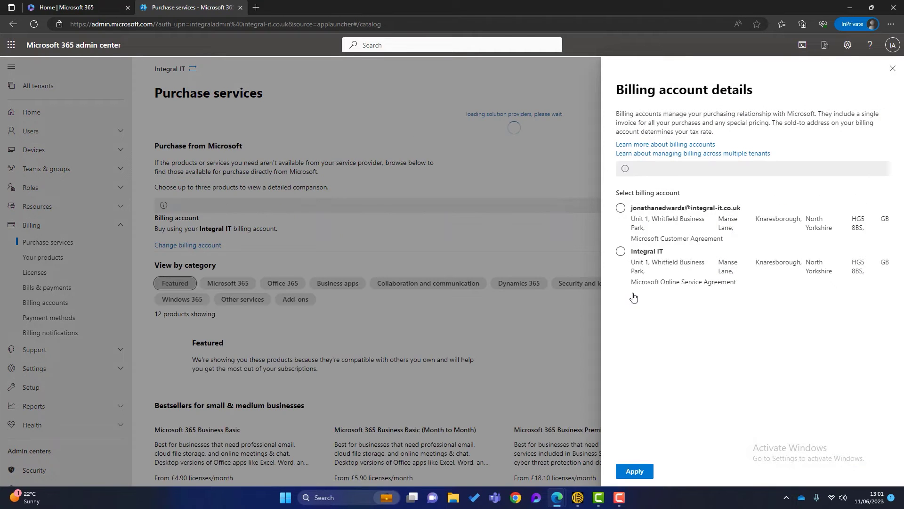
pyautogui.click(634, 471)
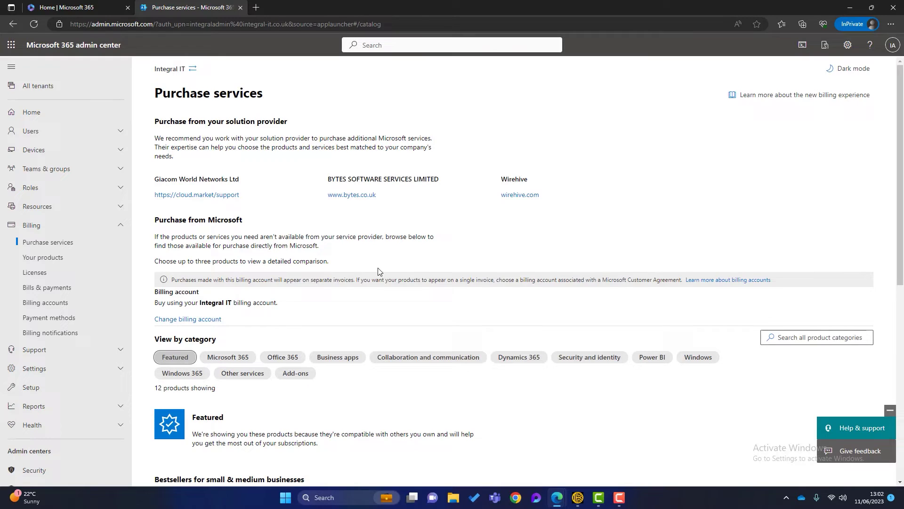
# Filter the catalogue to the Windows 365 category: Enterprise, Business, and Business with Hybrid Benefit
pyautogui.scroll(-4, 380, 270)
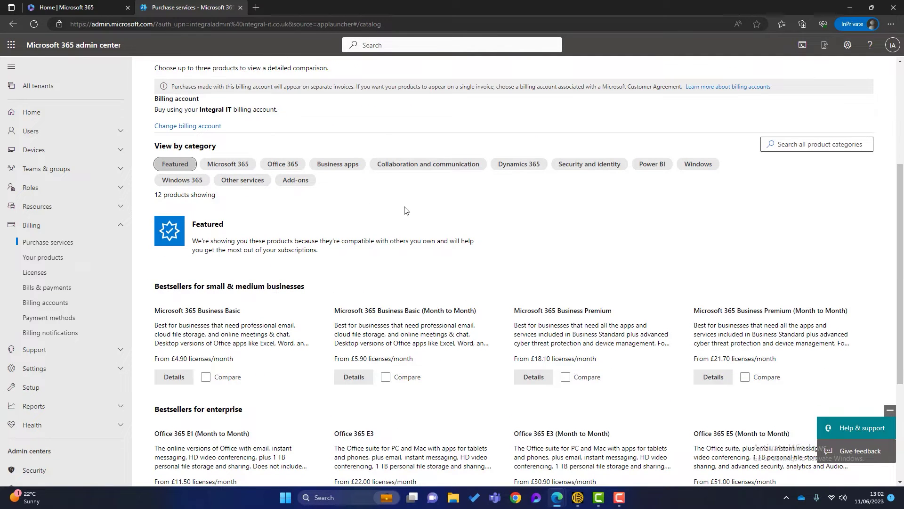
pyautogui.click(191, 185)
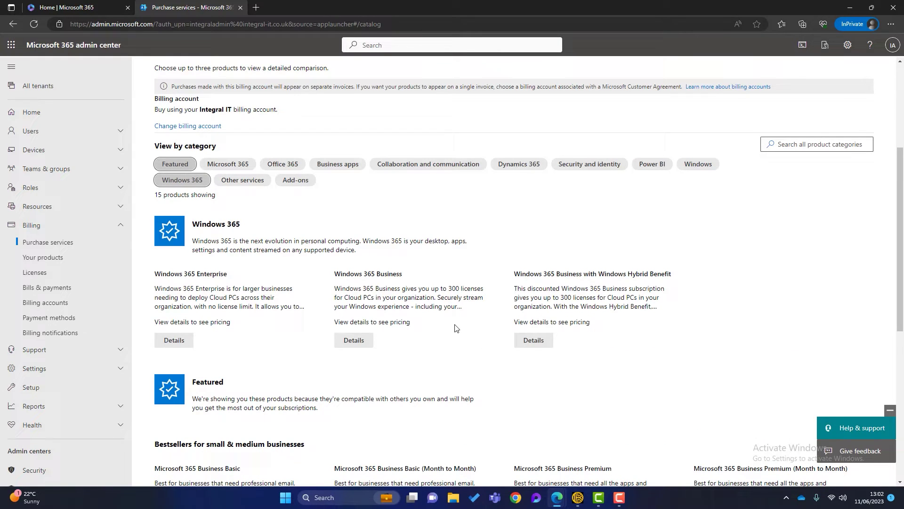
pyautogui.moveTo(403, 275); pyautogui.dragTo(340, 274)
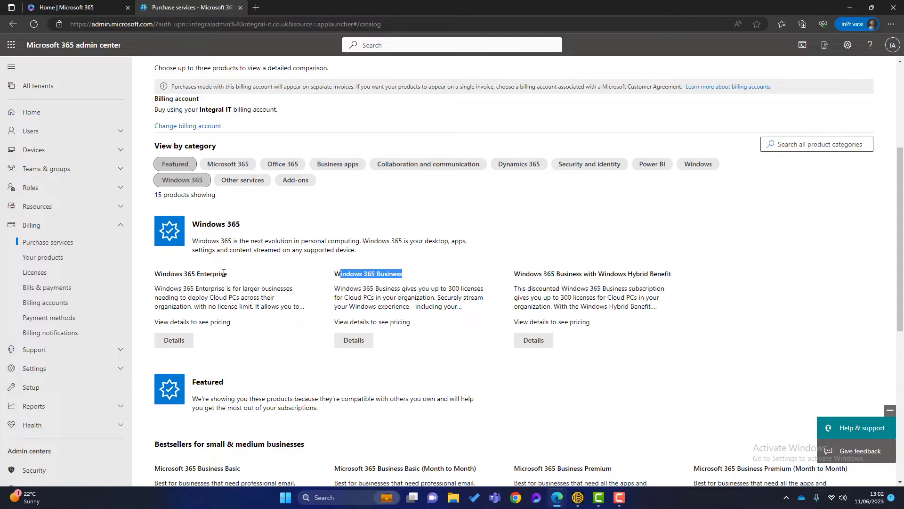
pyautogui.click(408, 231)
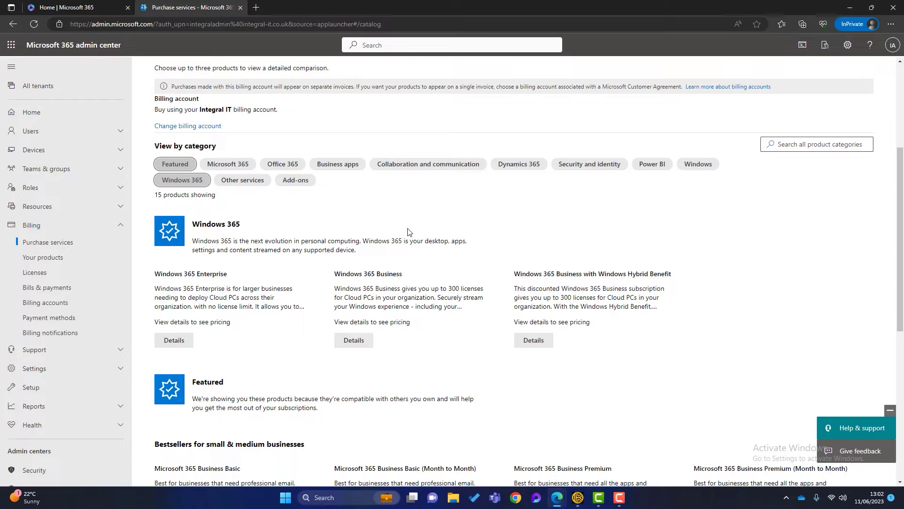
pyautogui.click(620, 498)
pyautogui.click(620, 498)
pyautogui.moveTo(675, 277); pyautogui.dragTo(598, 277)
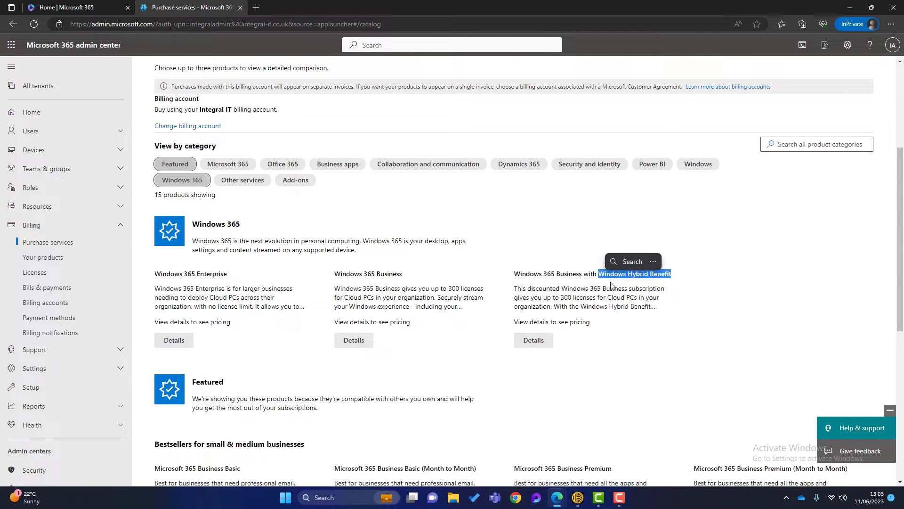
pyautogui.click(654, 318)
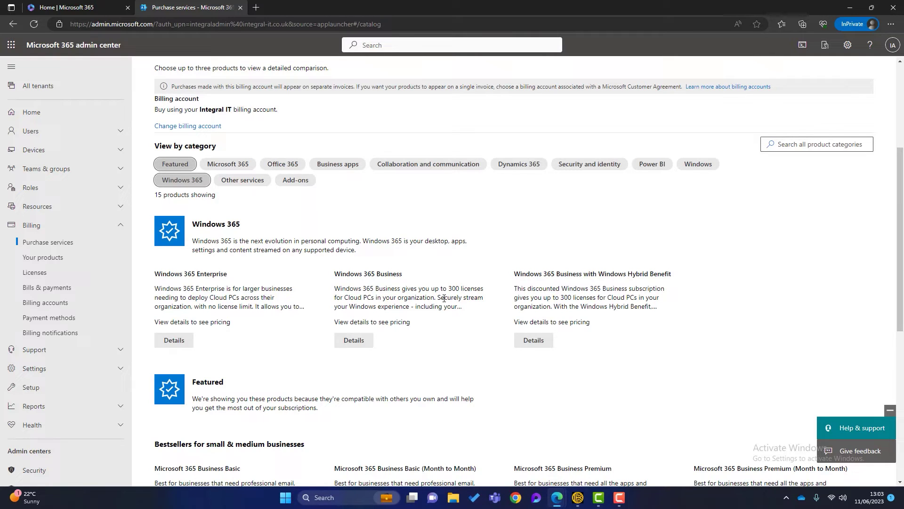
pyautogui.moveTo(515, 274); pyautogui.dragTo(657, 273)
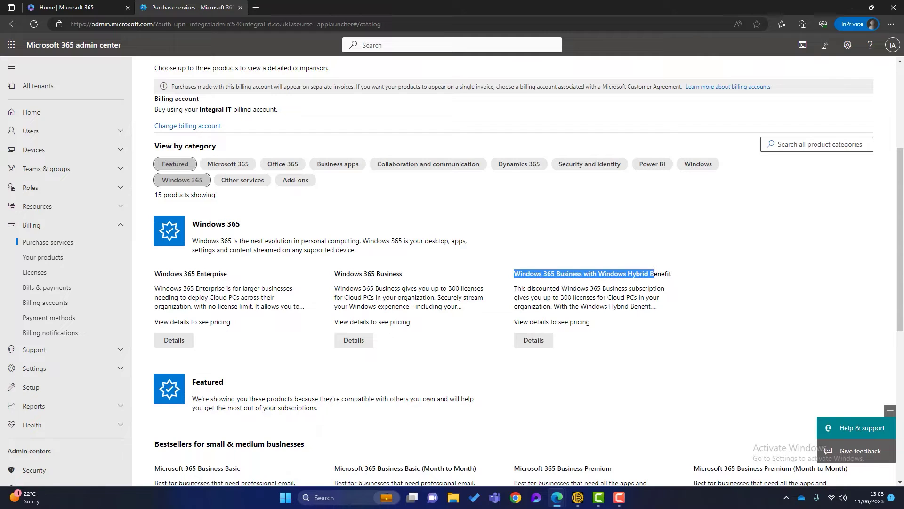
pyautogui.click(656, 318)
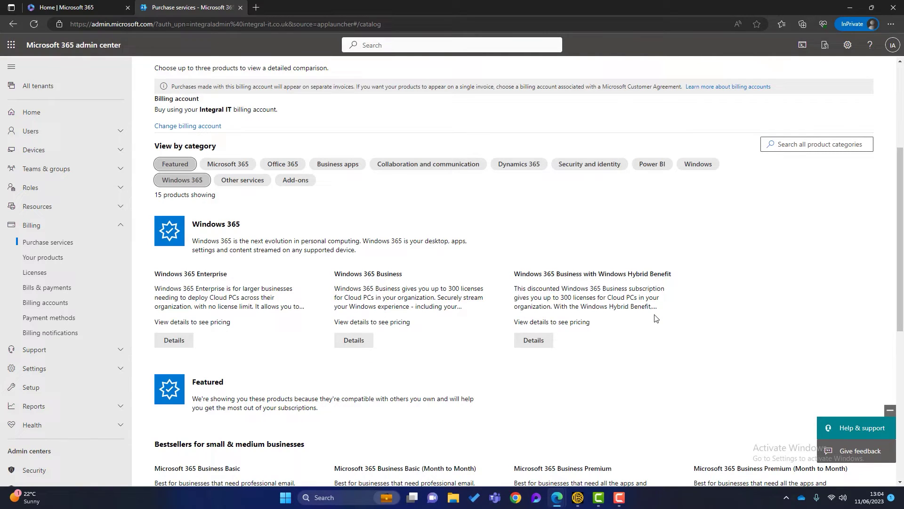
# Review Windows 365 Business with Windows Hybrid Benefit pricing, from £26.00 license/month, and list its plan sizes
pyautogui.click(541, 348)
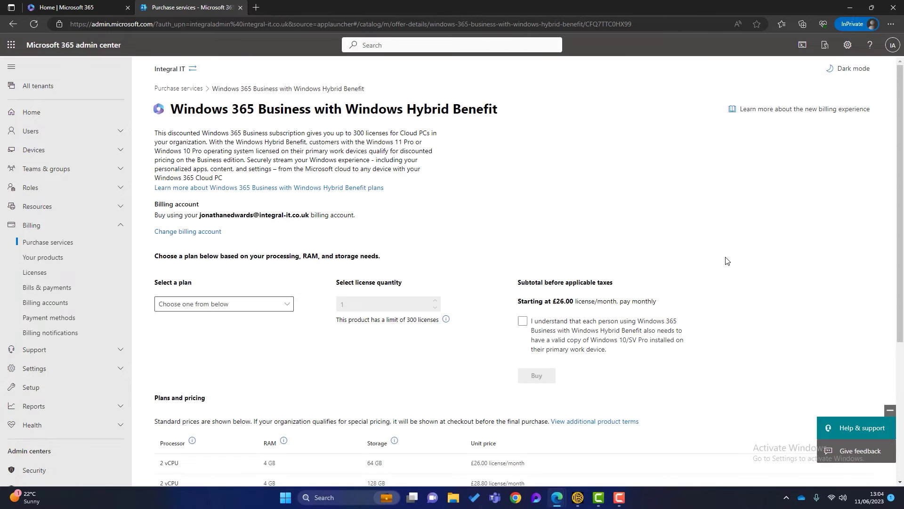
pyautogui.scroll(-1, 467, 308)
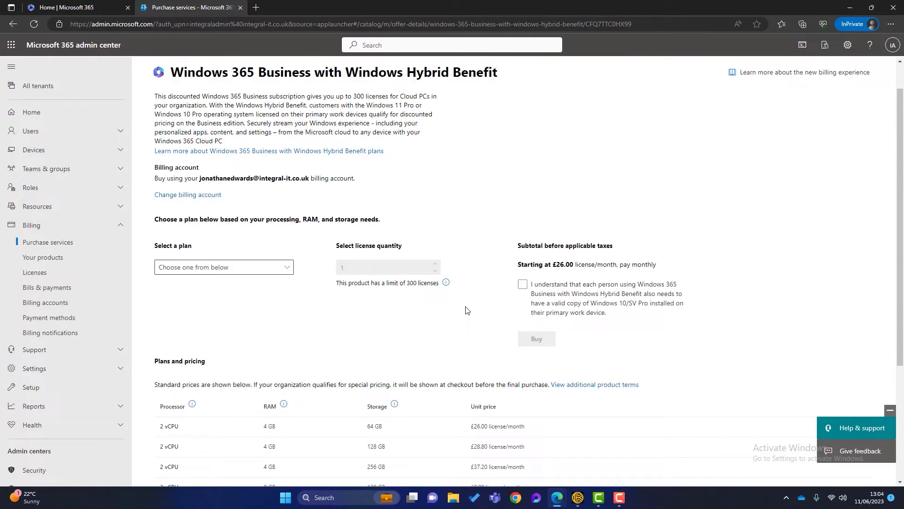
pyautogui.scroll(-4, 467, 310)
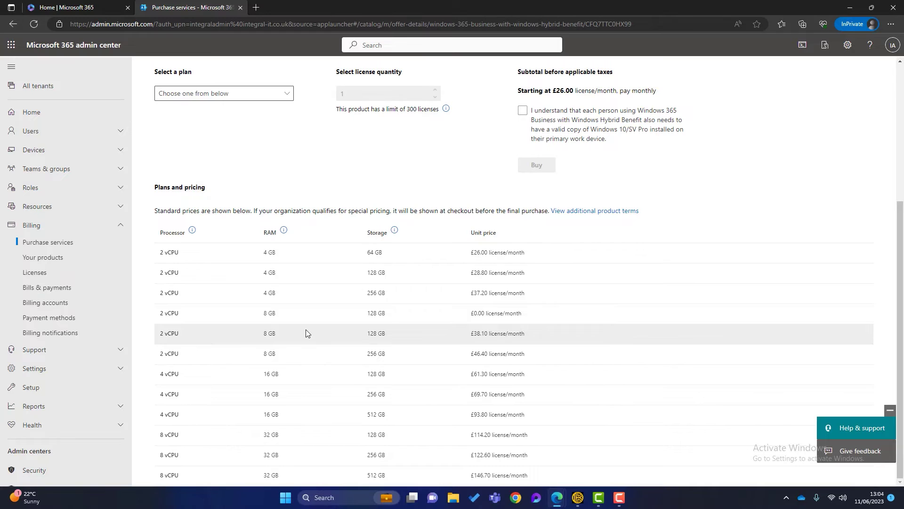
pyautogui.scroll(3, 277, 328)
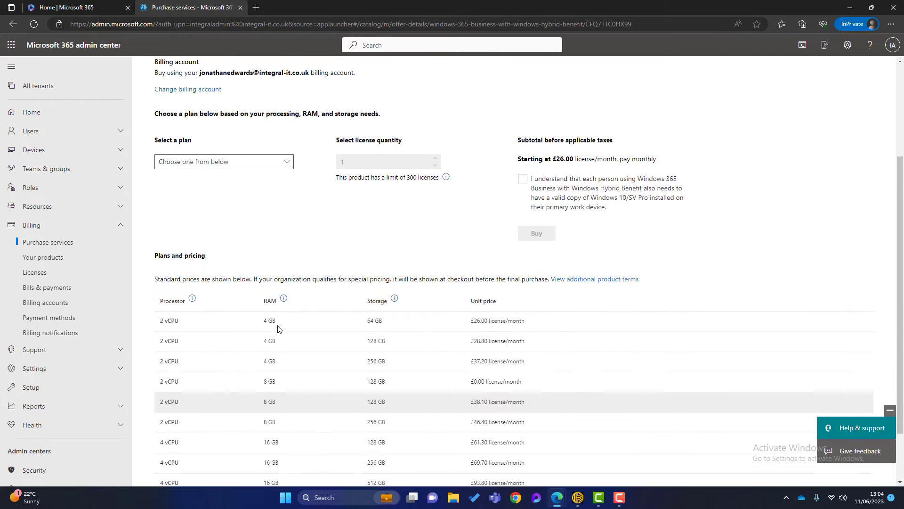
pyautogui.click(275, 224)
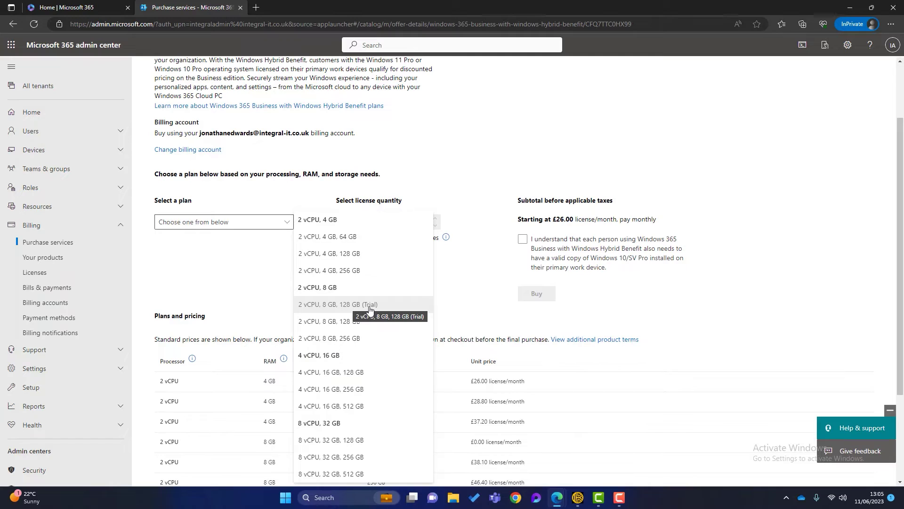
# Pick the 2 vCPU, 8 GB, 128 GB trial, accept the Hybrid Benefit condition, and start checkout
pyautogui.click(369, 309)
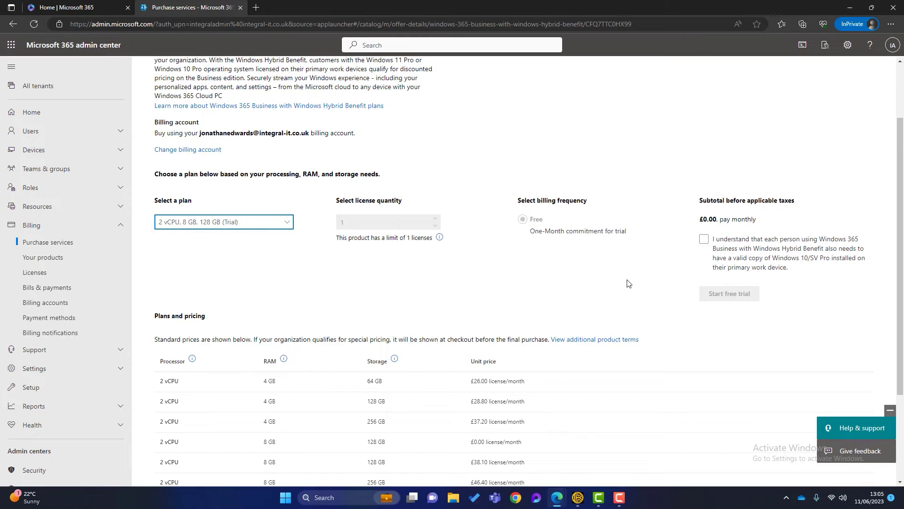
pyautogui.click(704, 239)
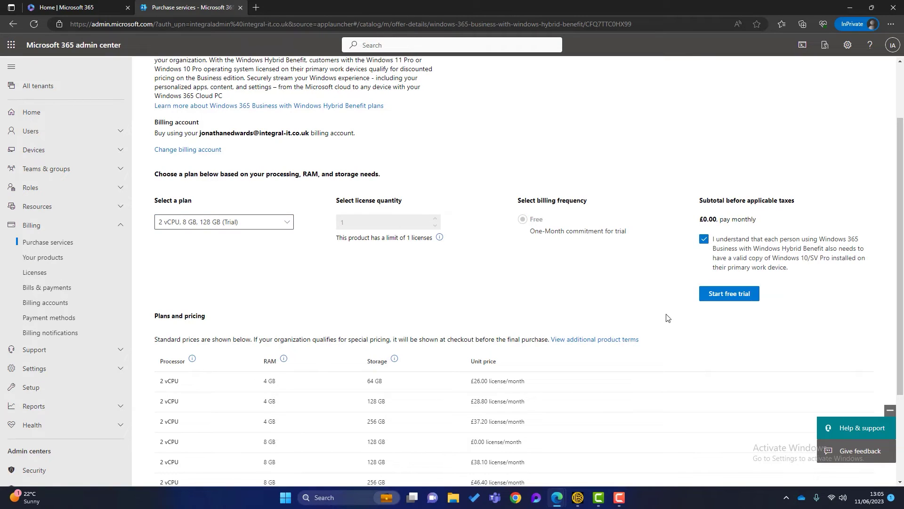
pyautogui.click(732, 294)
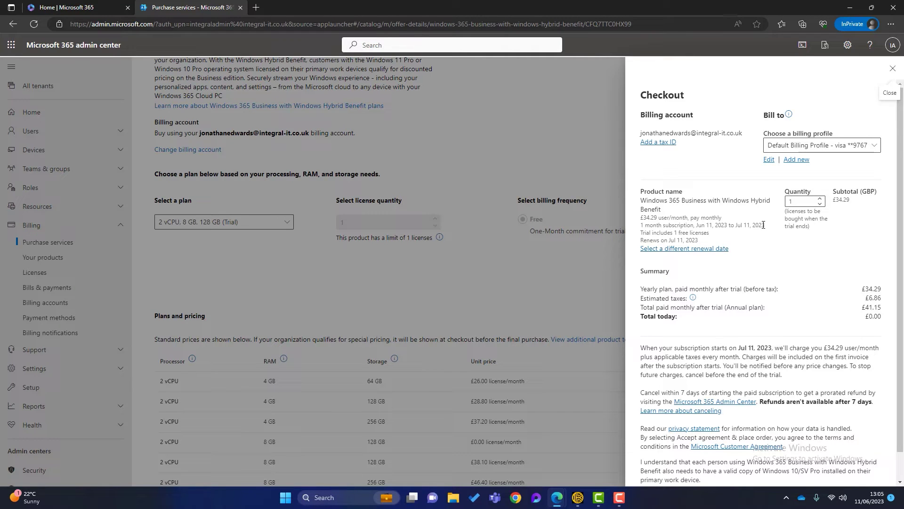
pyautogui.moveTo(765, 224); pyautogui.dragTo(744, 226)
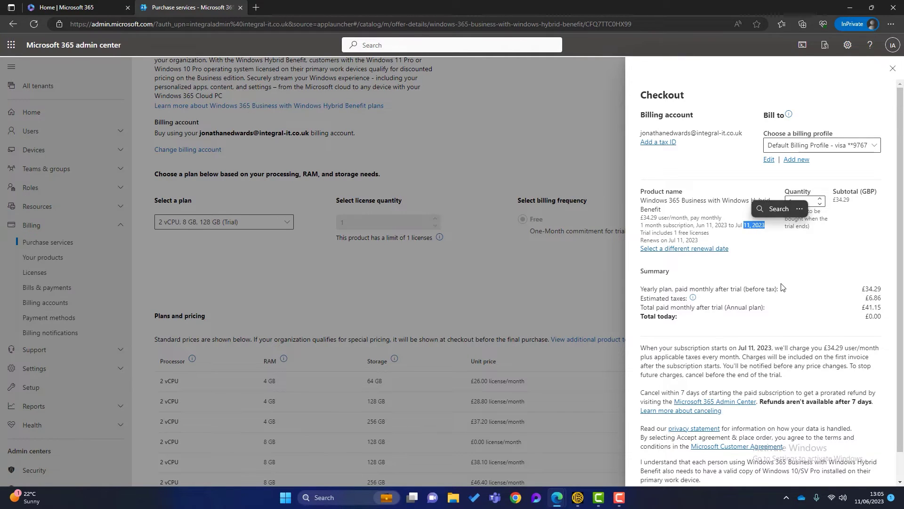
pyautogui.click(801, 289)
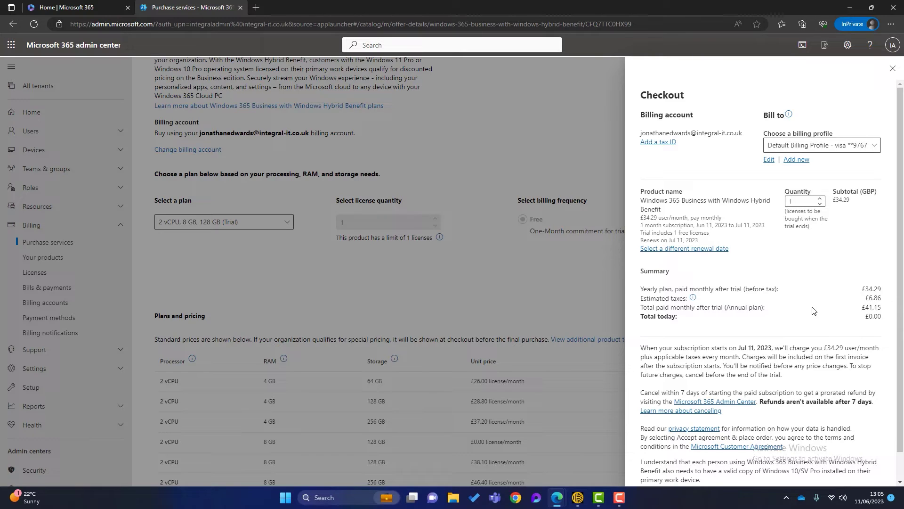
pyautogui.scroll(-1, 813, 310)
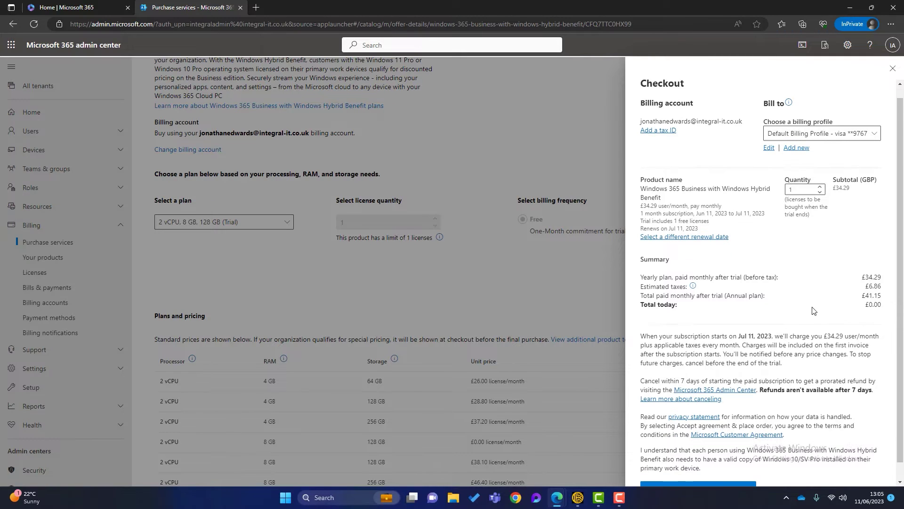
# Accept the agreement to place the £0.00 Hybrid Benefit trial order
pyautogui.click(691, 472)
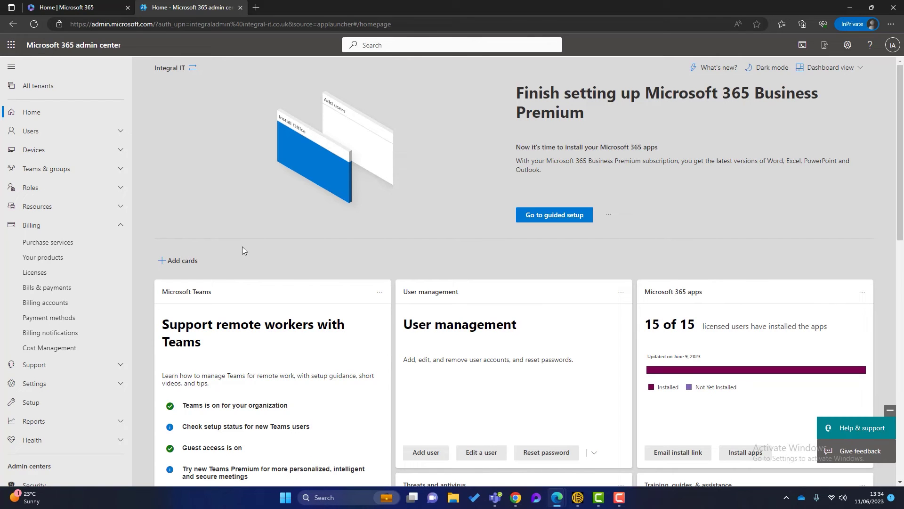
pyautogui.click(119, 227)
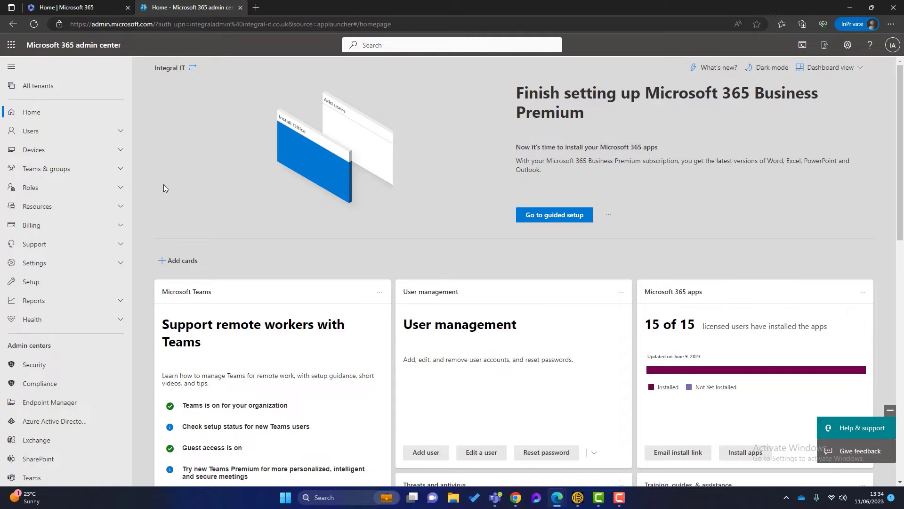
# Give the chosen active user the Windows 365 Business 2 vCPU, 8 GB, 128 GB licence
pyautogui.click(119, 133)
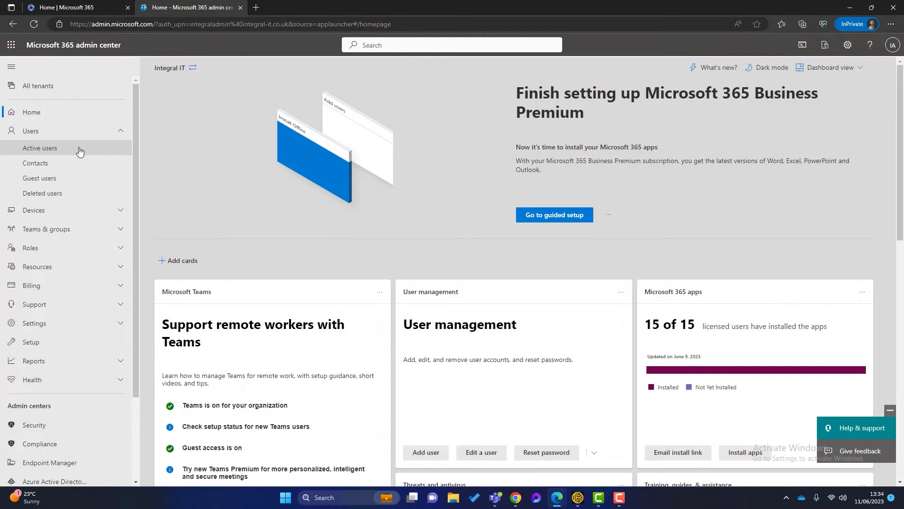
pyautogui.click(79, 151)
pyautogui.scroll(-1, 285, 347)
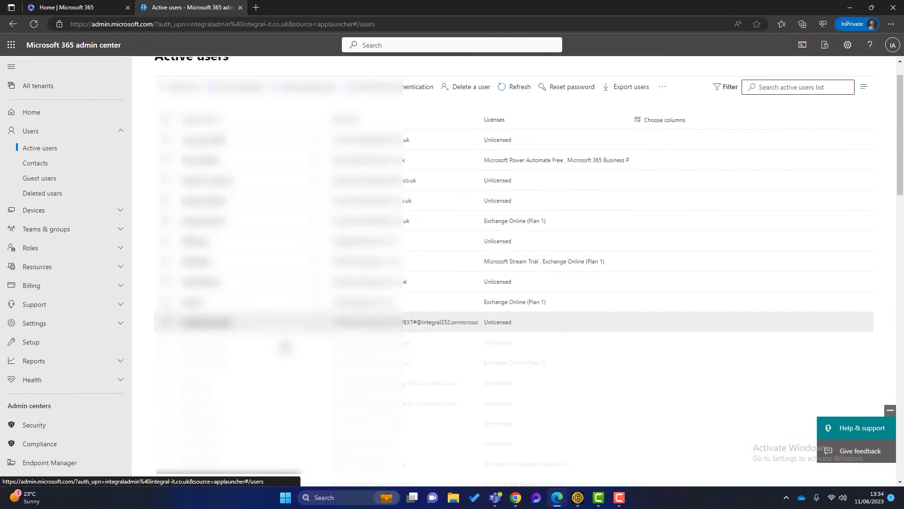
pyautogui.scroll(-10, 285, 347)
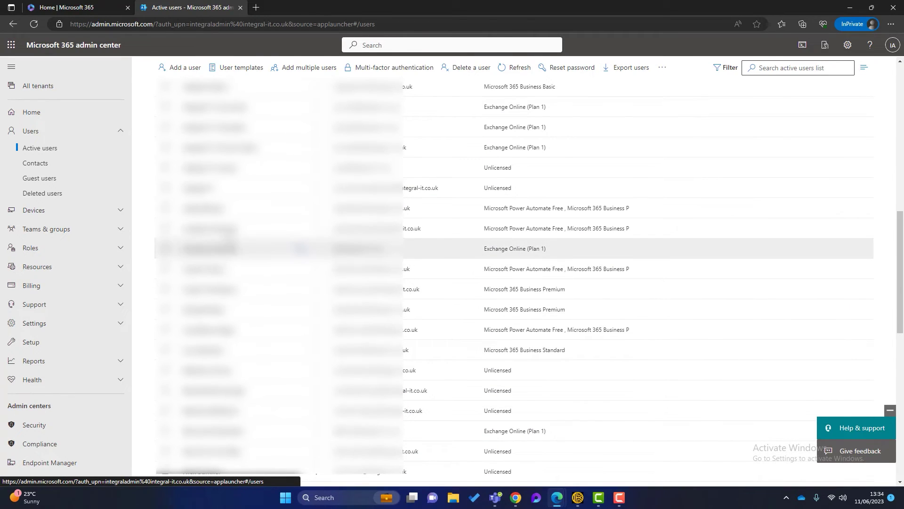
pyautogui.click(221, 229)
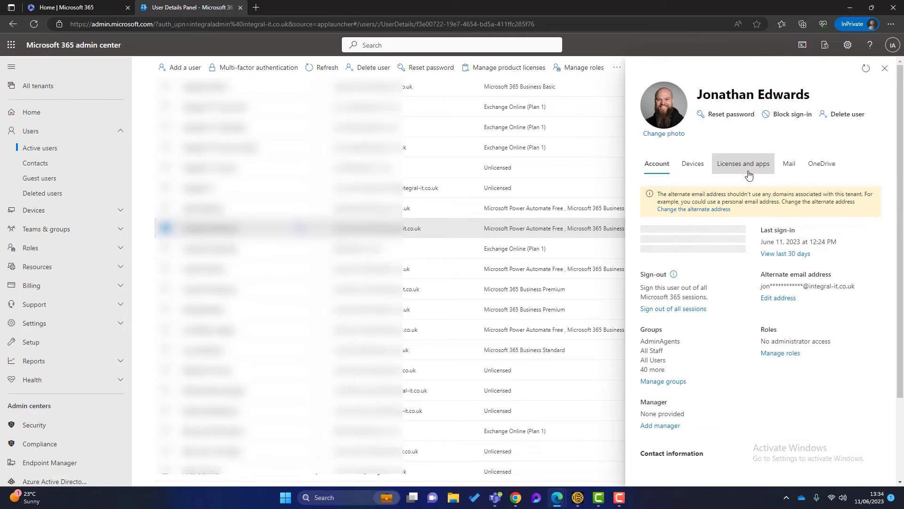
pyautogui.click(749, 174)
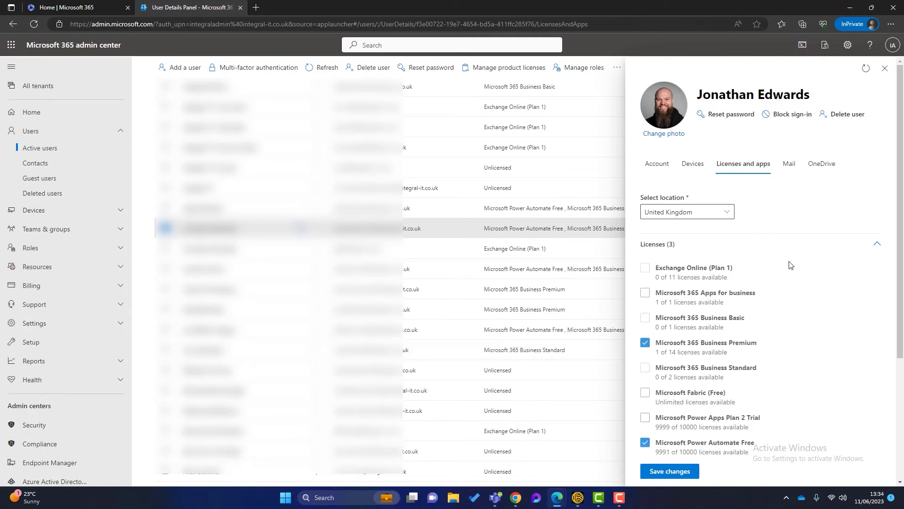
pyautogui.scroll(-4, 838, 306)
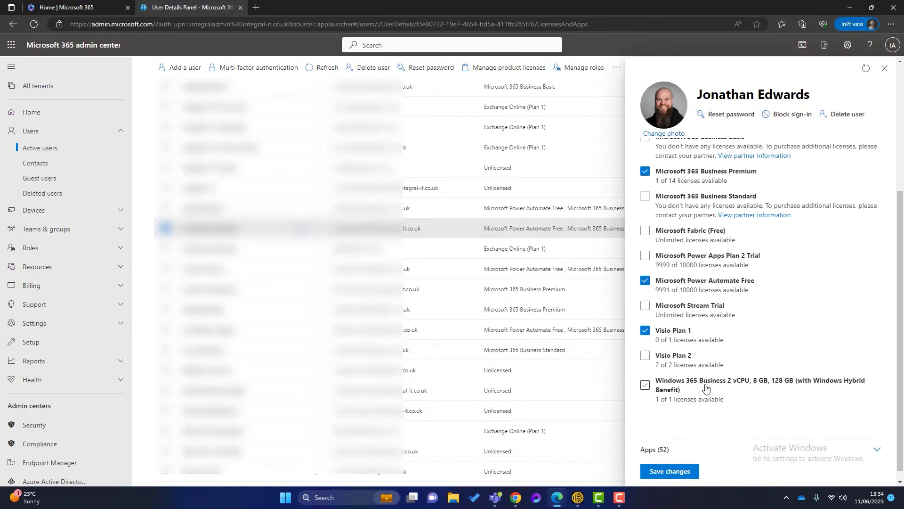
pyautogui.click(646, 385)
pyautogui.click(671, 472)
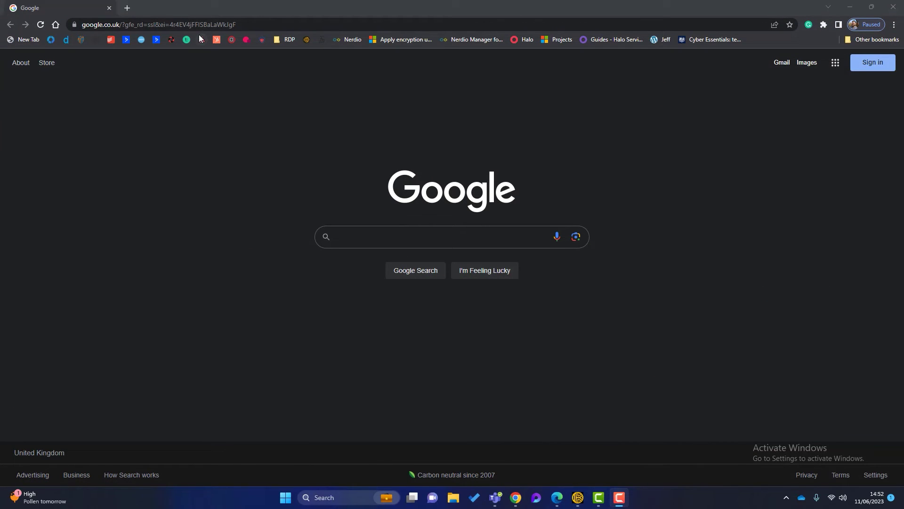
# Load windows365.microsoft.com in Chrome and sign in with the user's work account
pyautogui.click(205, 24)
pyautogui.write('window')
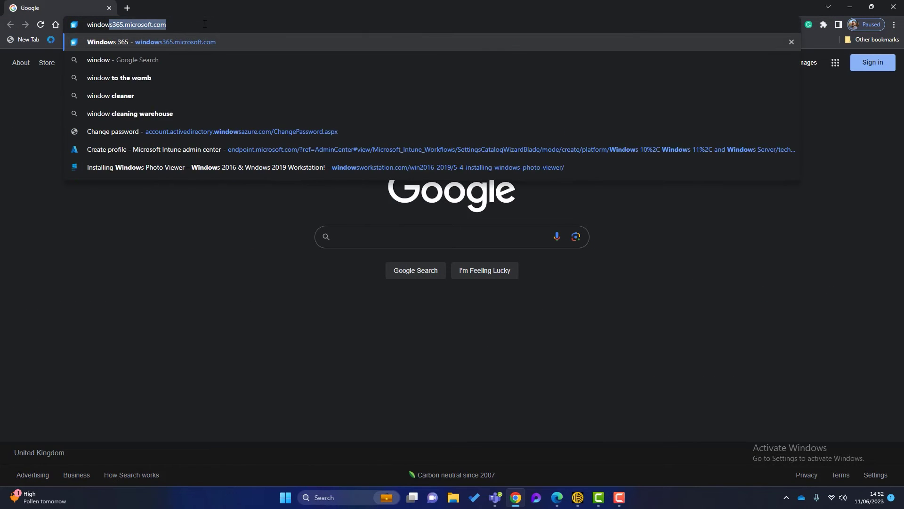
pyautogui.write('s')
pyautogui.press('Right')
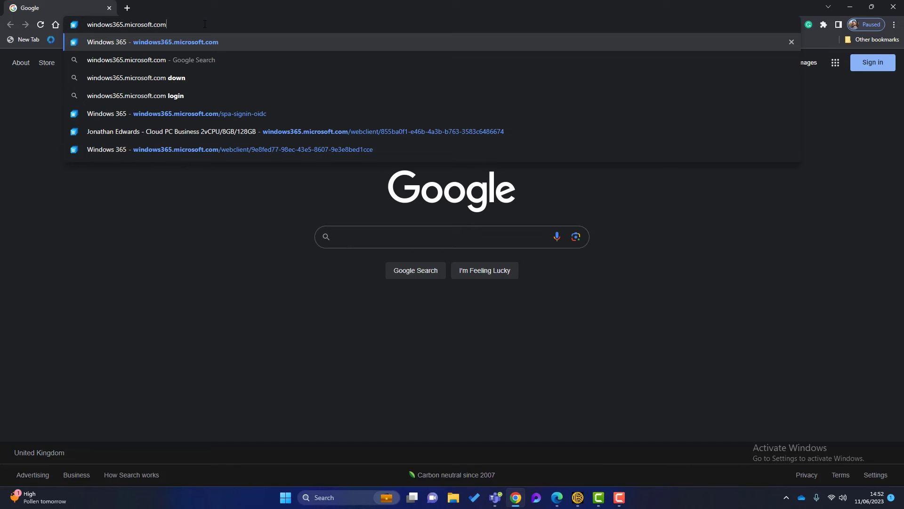
pyautogui.press('Return')
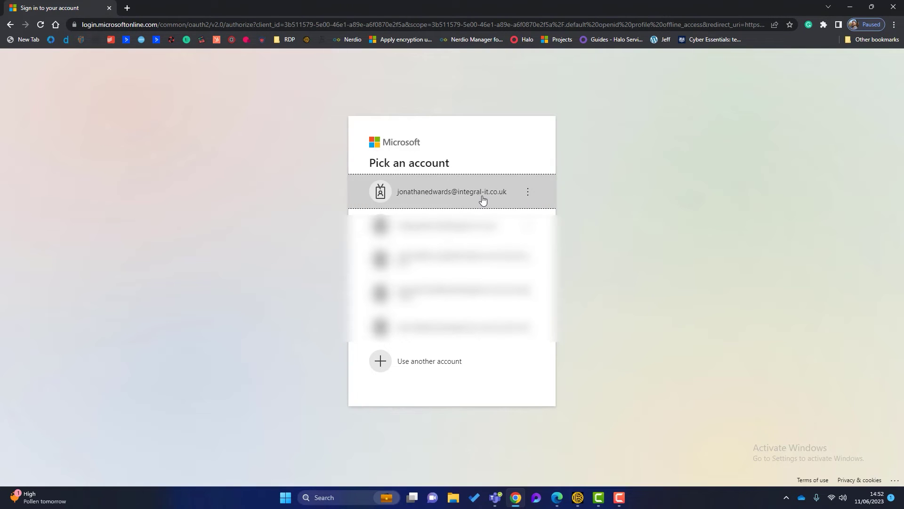
pyautogui.click(482, 199)
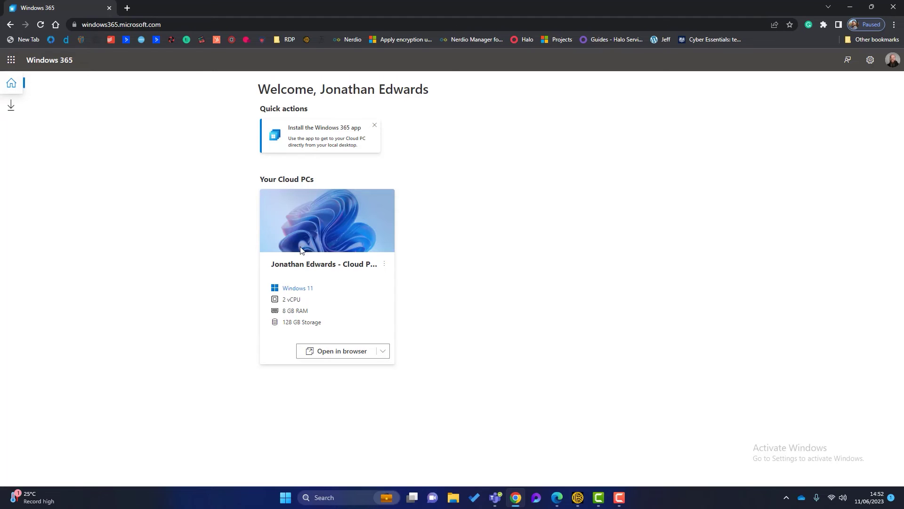
# View the Windows 365 app install page, then go back home and check the Open in browser options
pyautogui.click(327, 137)
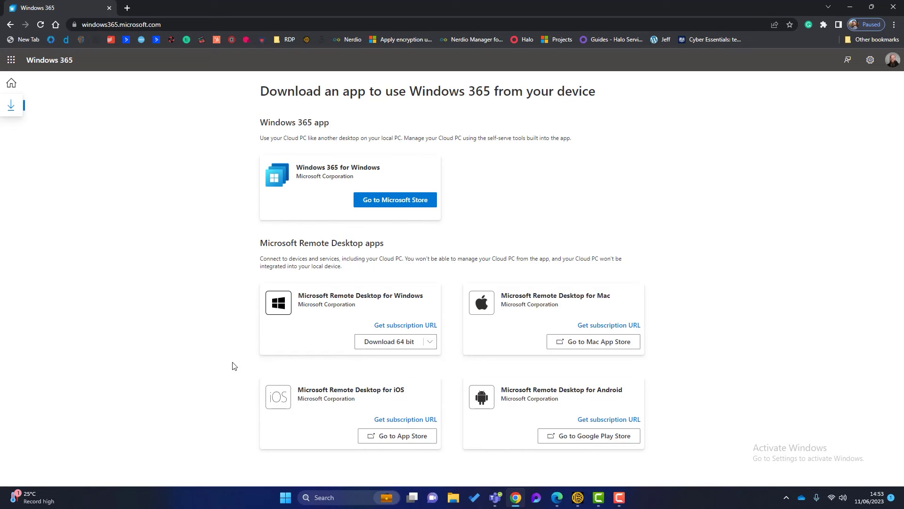
pyautogui.click(11, 83)
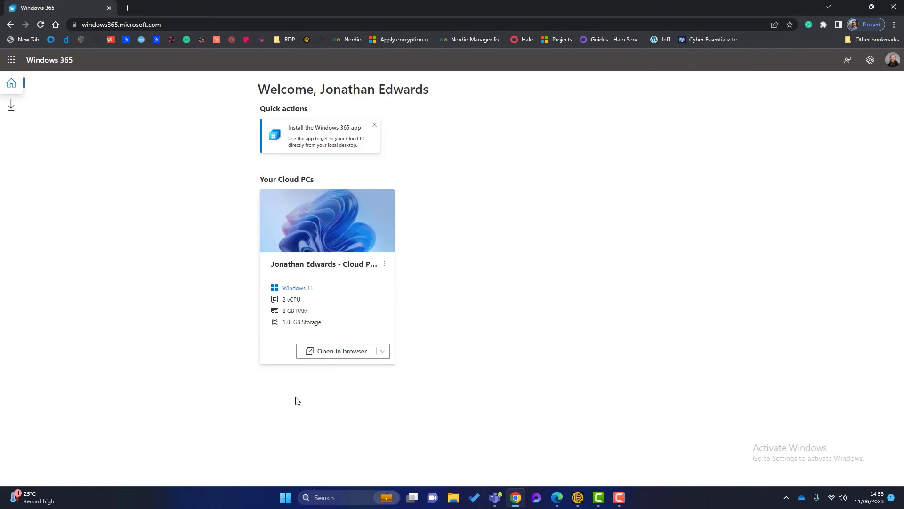
pyautogui.click(383, 351)
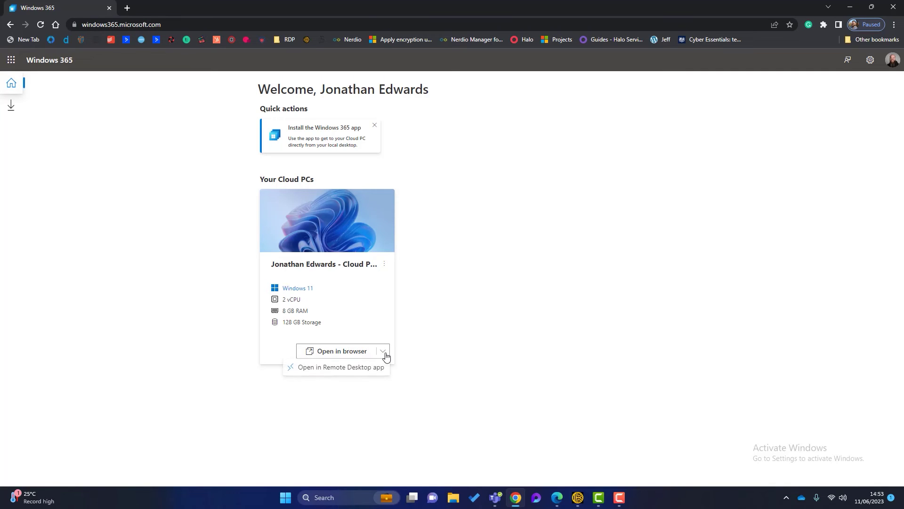
pyautogui.click(357, 386)
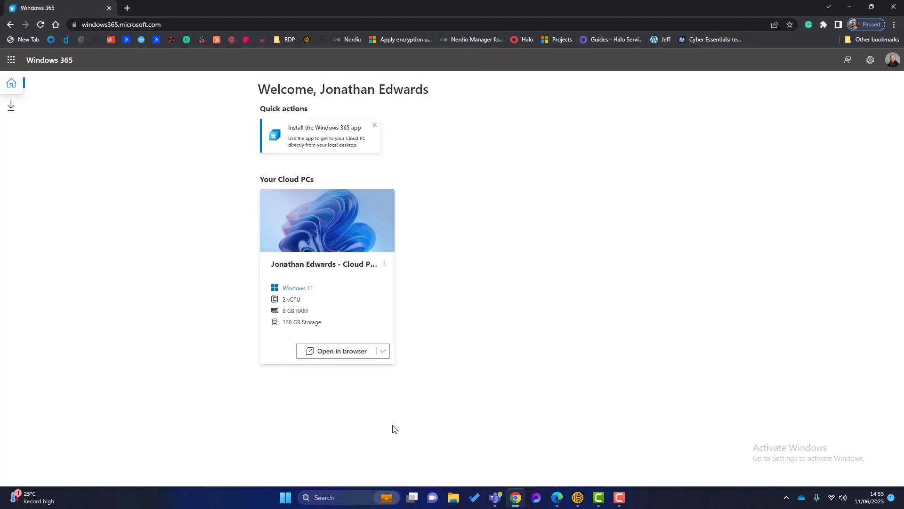
# Launch the Cloud PC in the browser, connect, and sign in with the account password
pyautogui.click(336, 352)
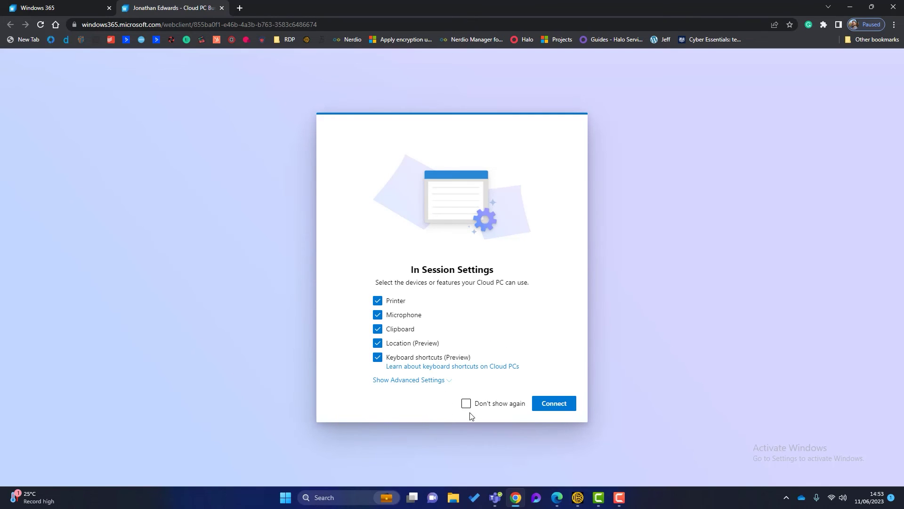
pyautogui.click(558, 408)
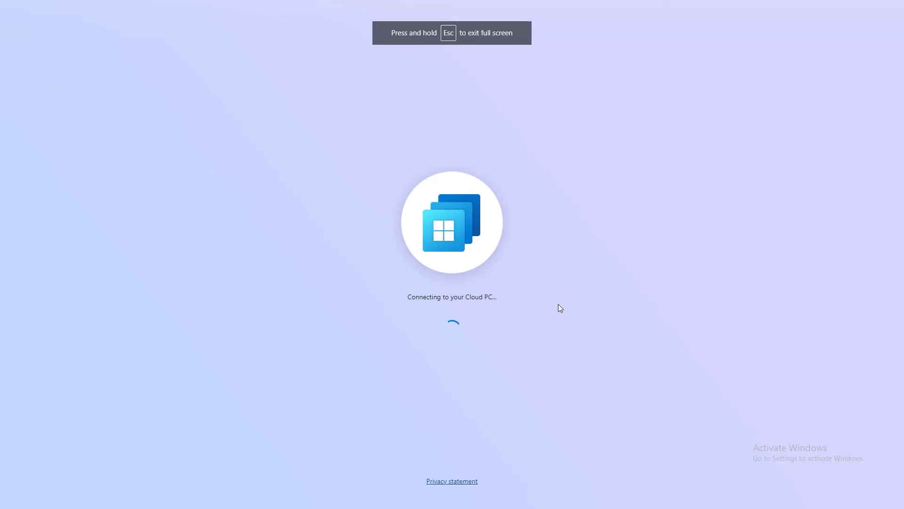
pyautogui.write('••••••')
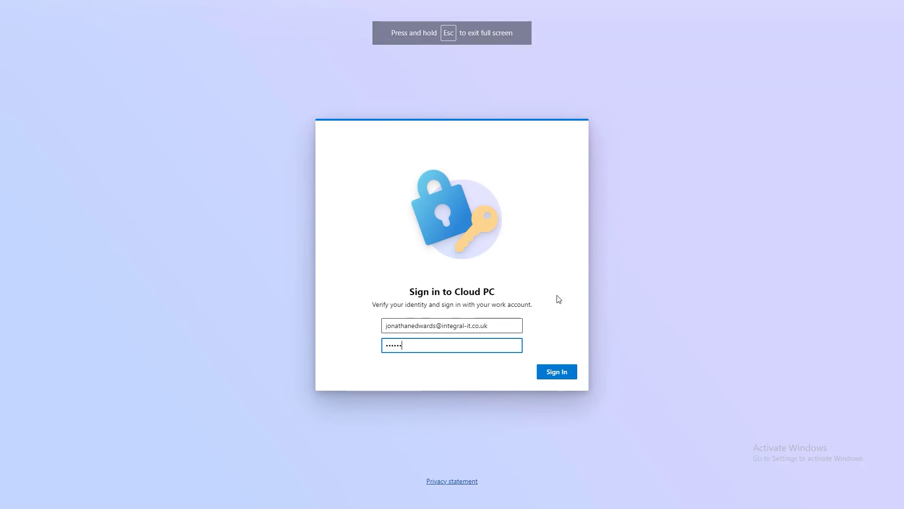
pyautogui.press('Return')
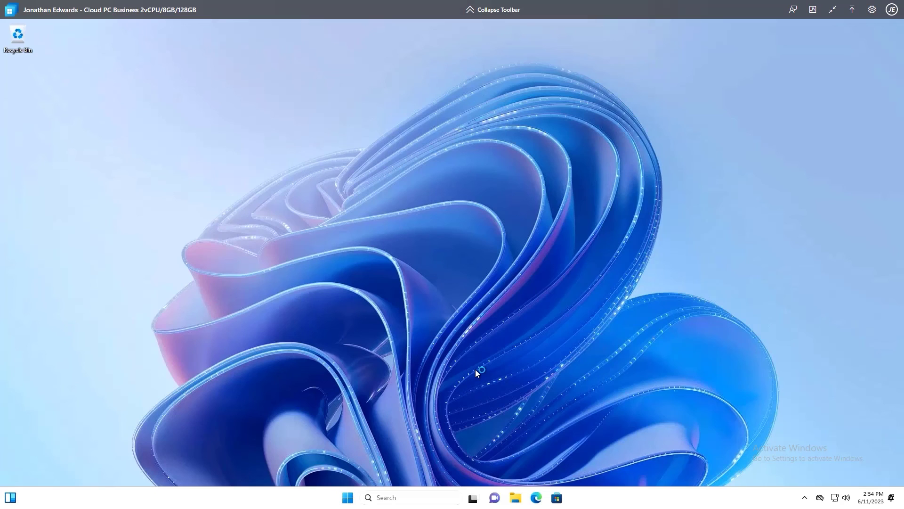
# Try the Cloud PC's Start menu and full-screen toggle, then open Start's quick-link menu
pyautogui.press('super')
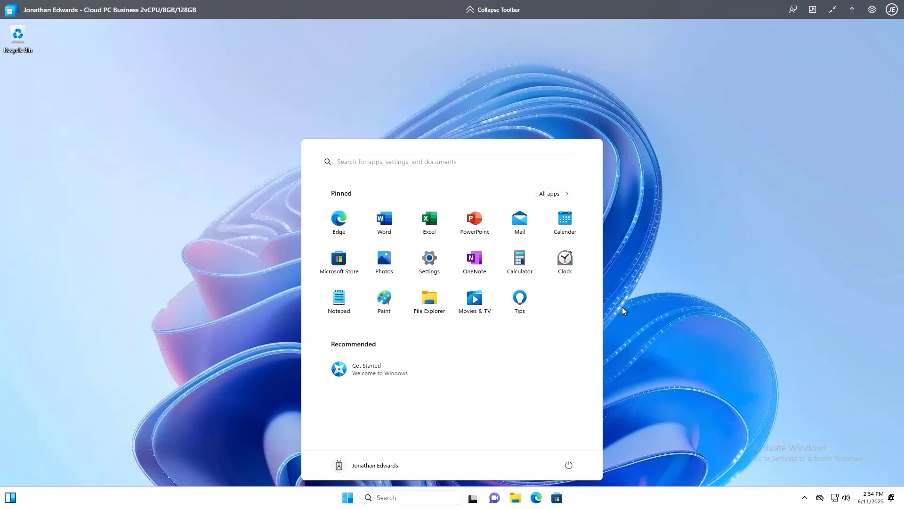
pyautogui.click(662, 311)
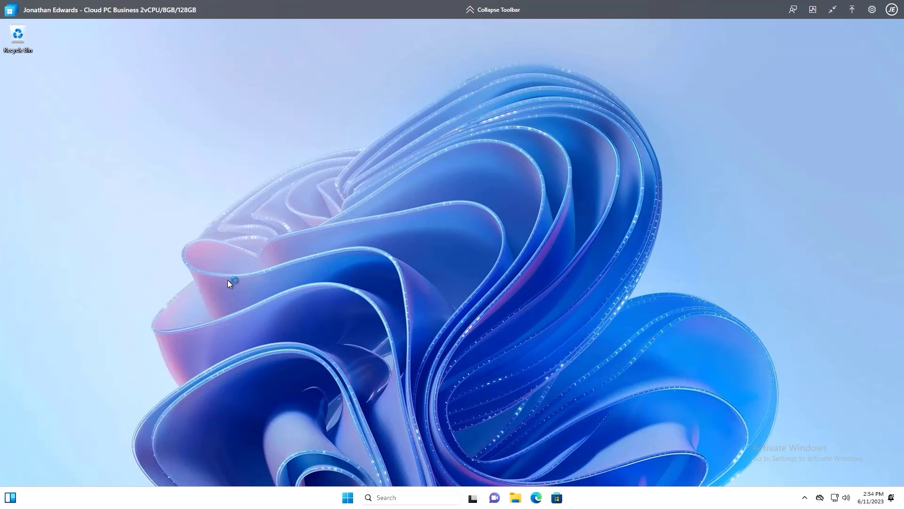
pyautogui.click(833, 10)
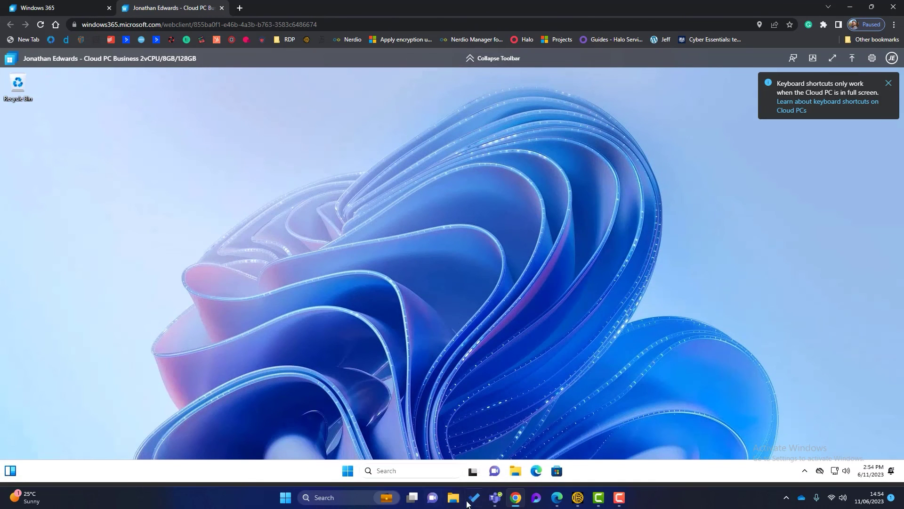
pyautogui.click(832, 58)
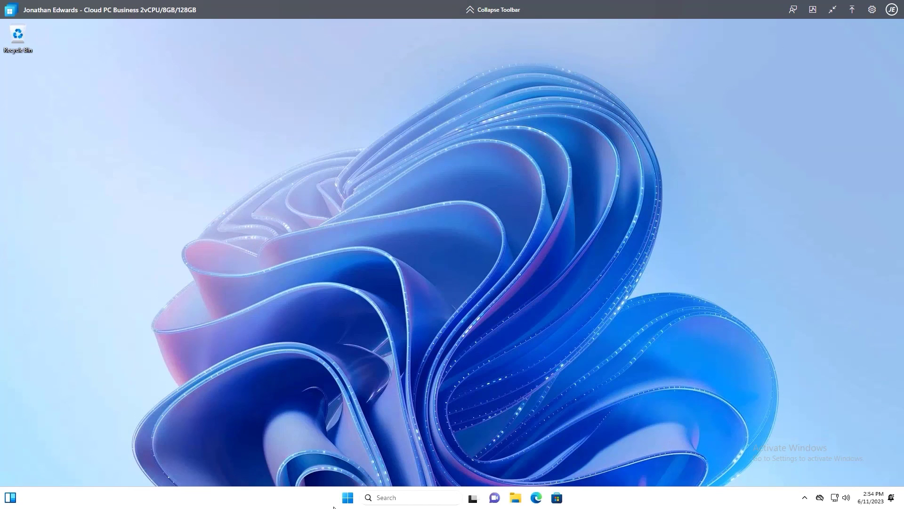
pyautogui.rightClick(347, 497)
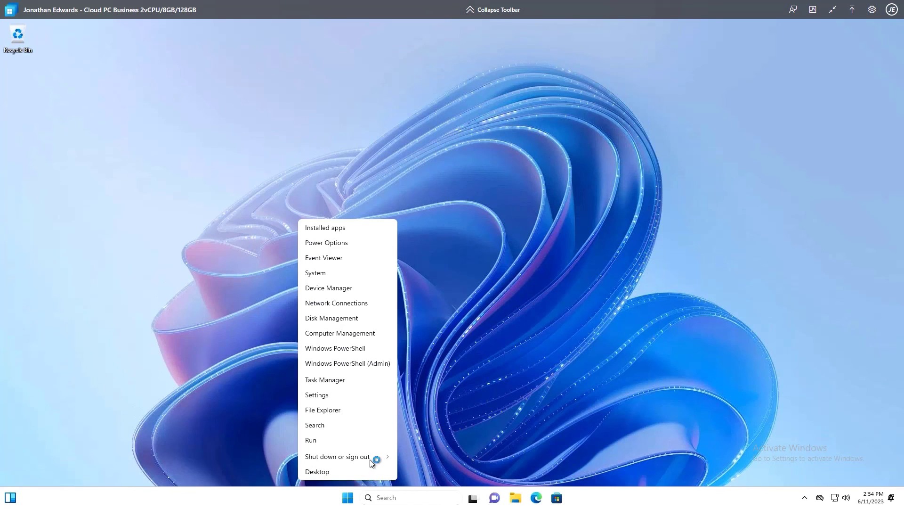
# Sign out of the Cloud PC, then view its Restart, Reset and Restore options without choosing one
pyautogui.moveTo(377, 457)
pyautogui.click(412, 472)
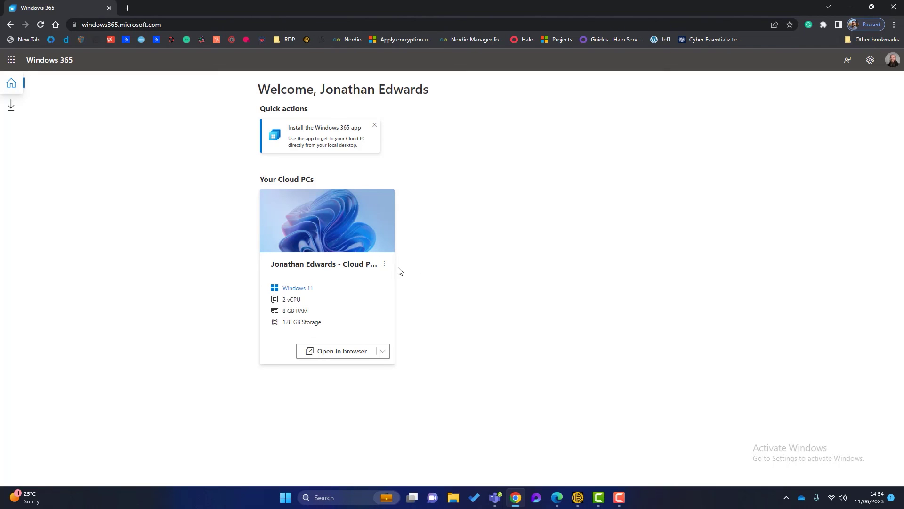
pyautogui.click(384, 265)
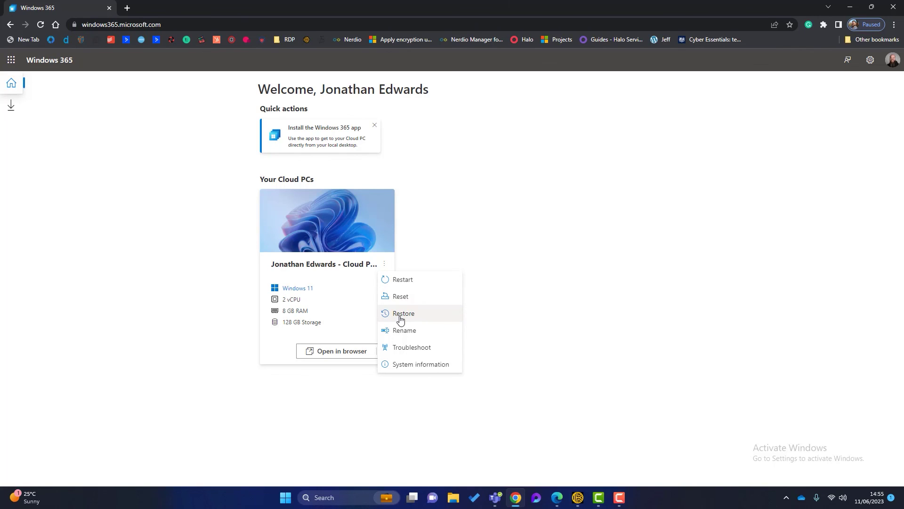
pyautogui.click(549, 289)
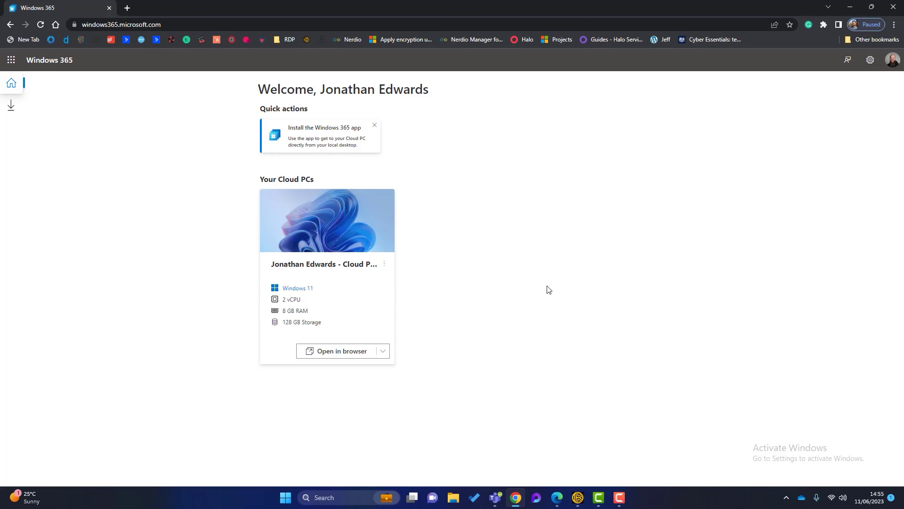